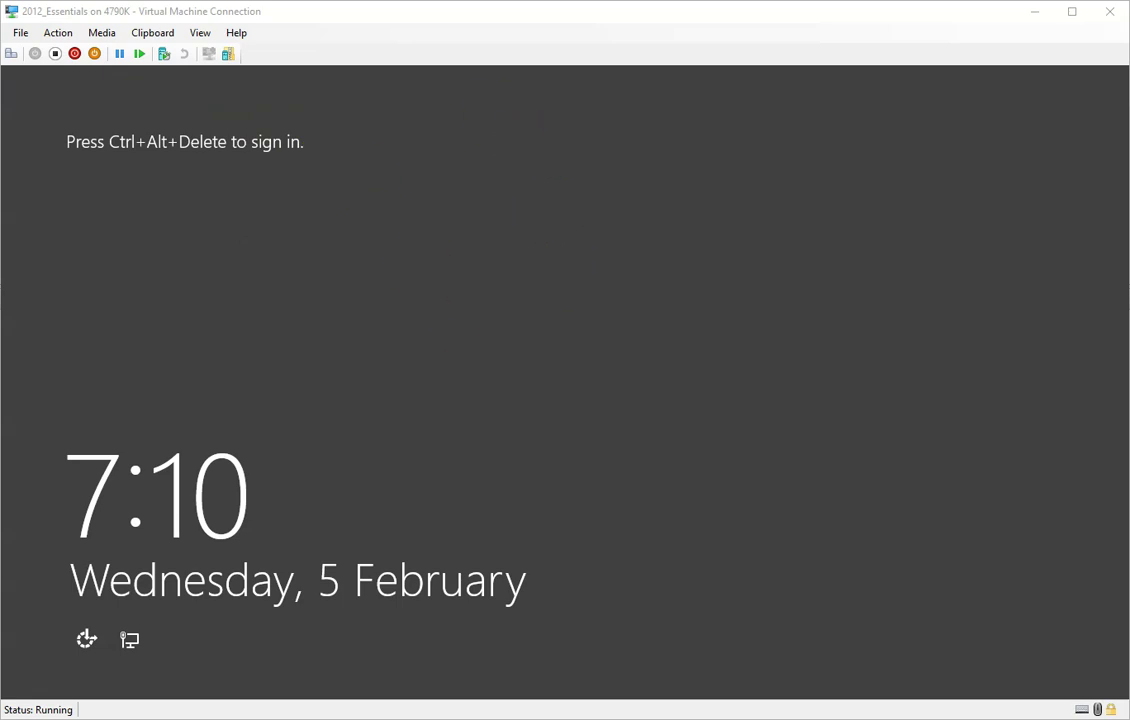
Step: Sign in to the Windows Server virtual machine with the account password, go to the desktop and dismiss the Shutdown Event Tracker
{"action": "left_click", "coordinate": [11, 56]}
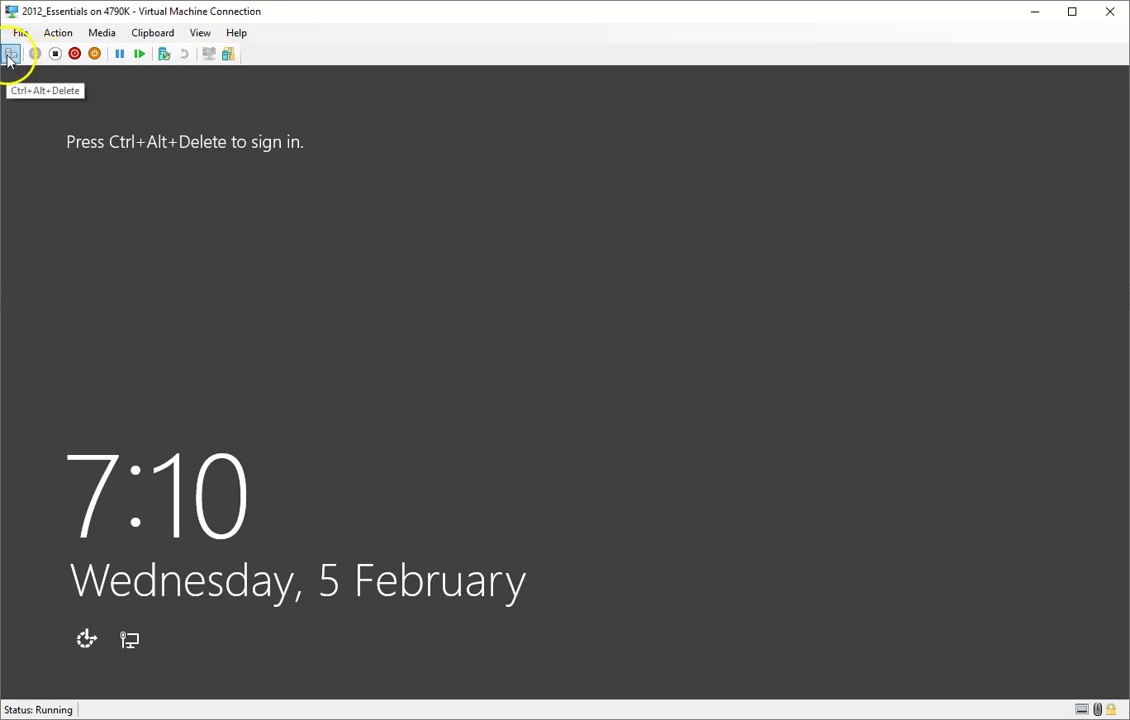
{"action": "left_click", "coordinate": [11, 56]}
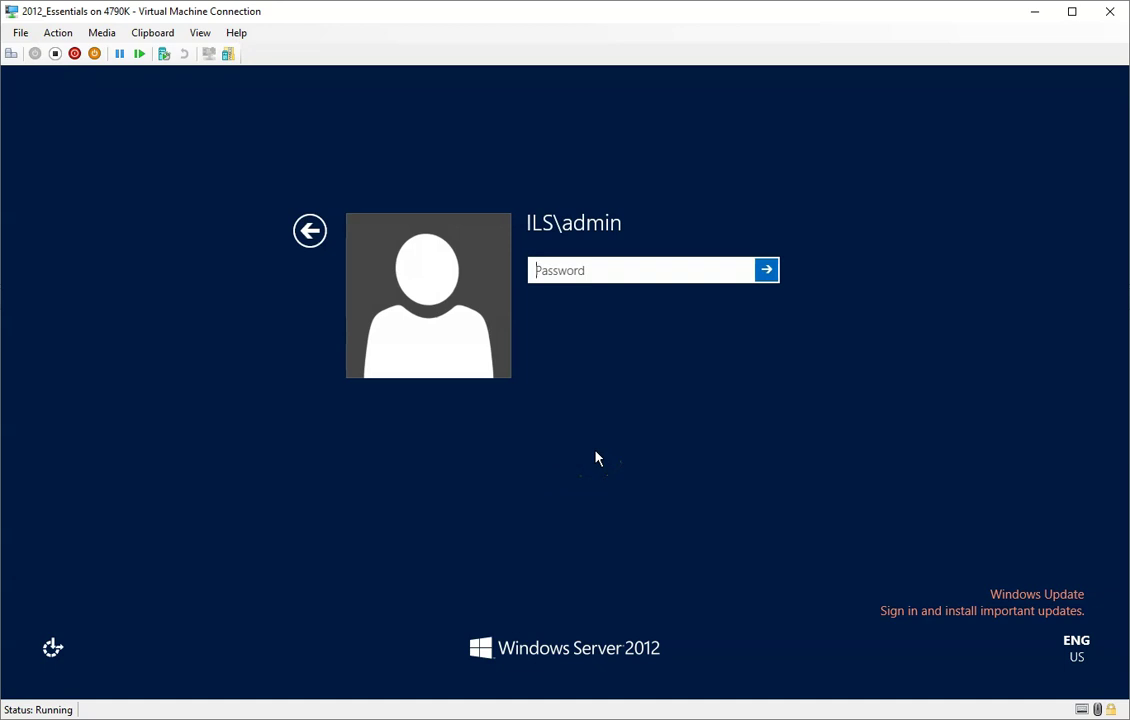
{"action": "type", "text": "••••••••••••••"}
{"action": "key", "text": "Return"}
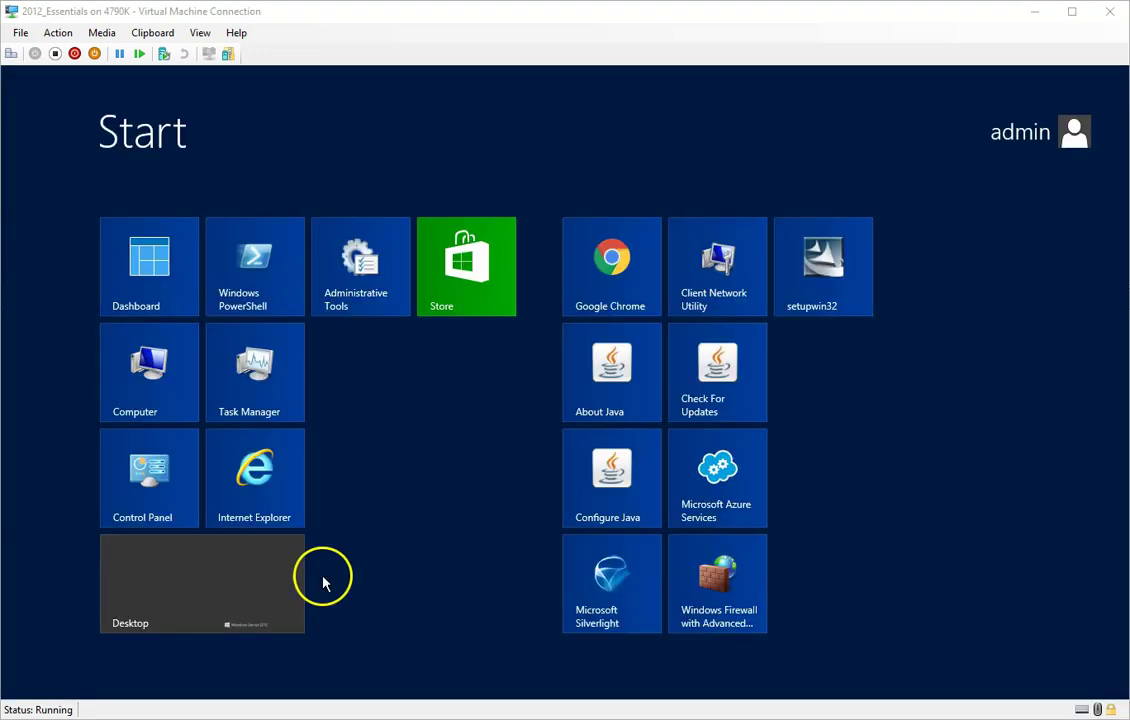
{"action": "left_click", "coordinate": [224, 592]}
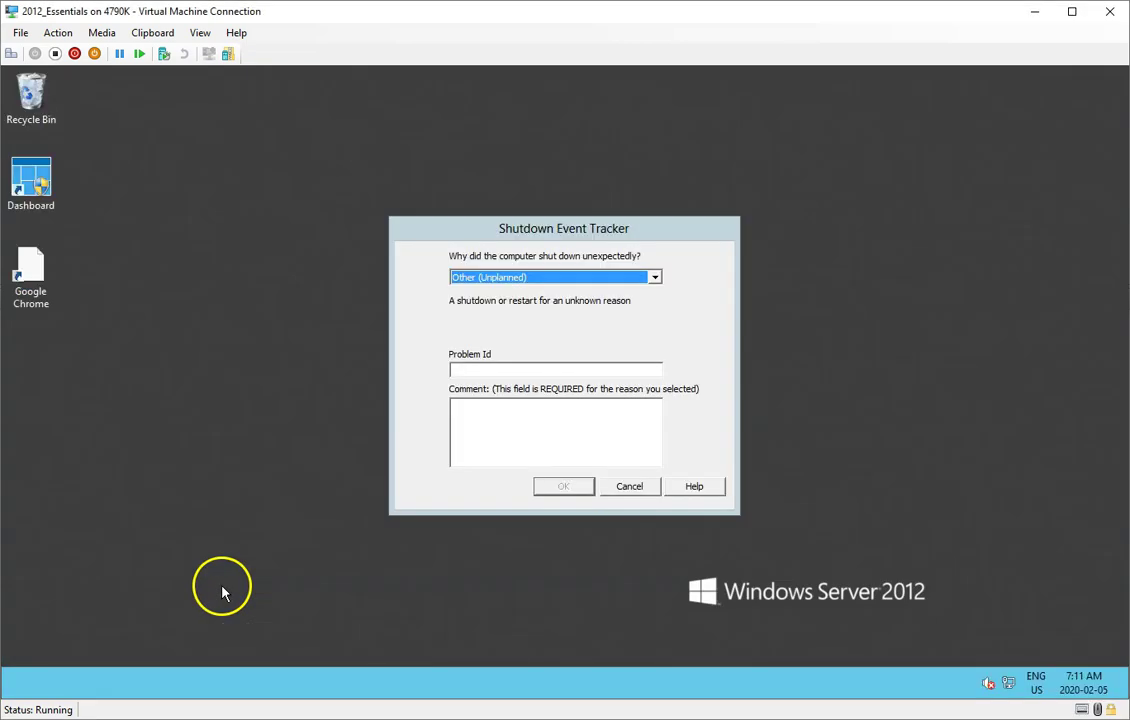
{"action": "left_click", "coordinate": [640, 488]}
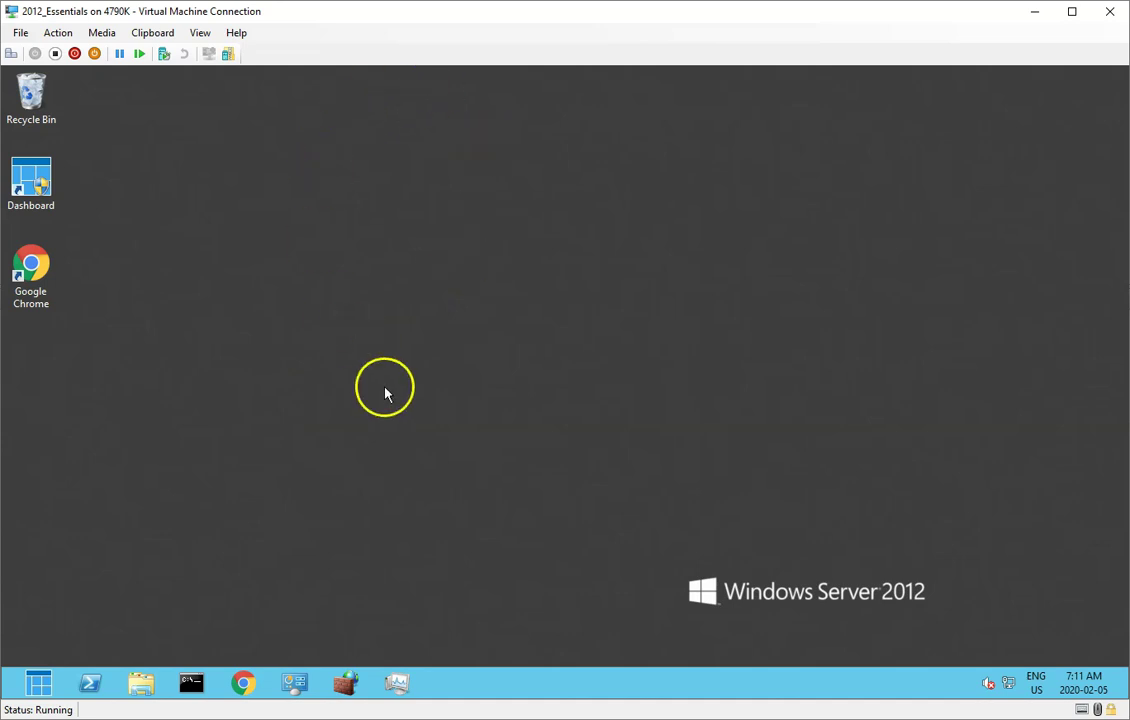
Step: Examine the server's system information and whether its computer name and domain can be changed in System Properties
{"action": "left_click", "coordinate": [141, 685]}
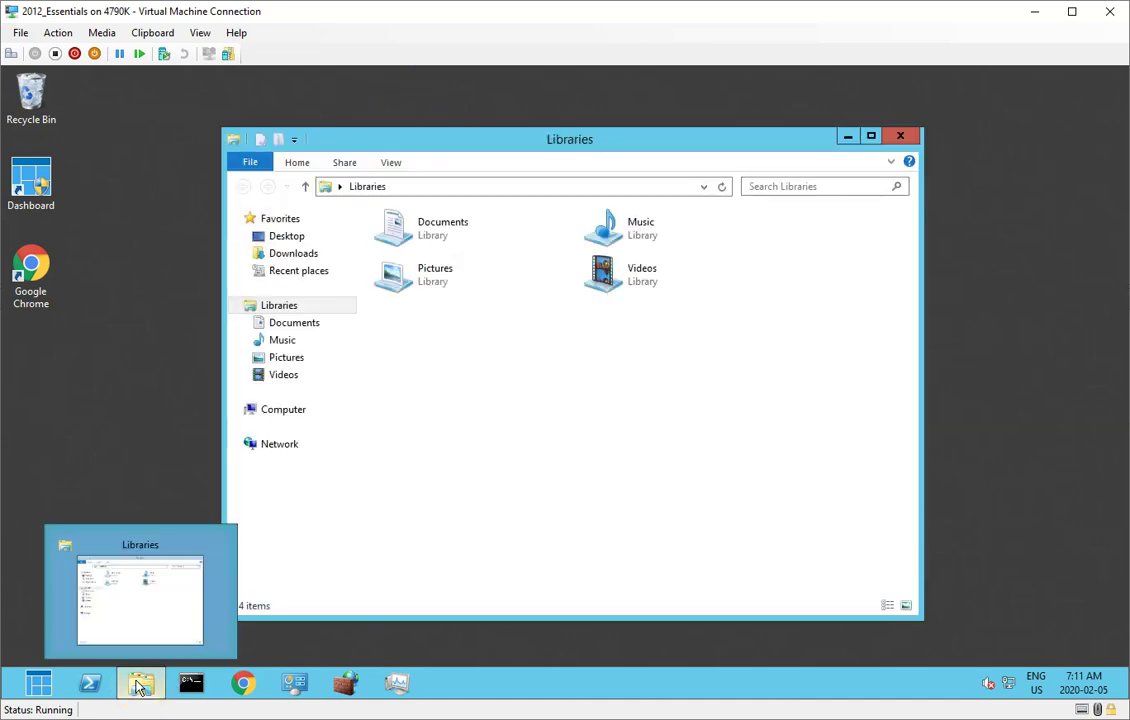
{"action": "right_click", "coordinate": [287, 411]}
{"action": "left_click", "coordinate": [361, 605]}
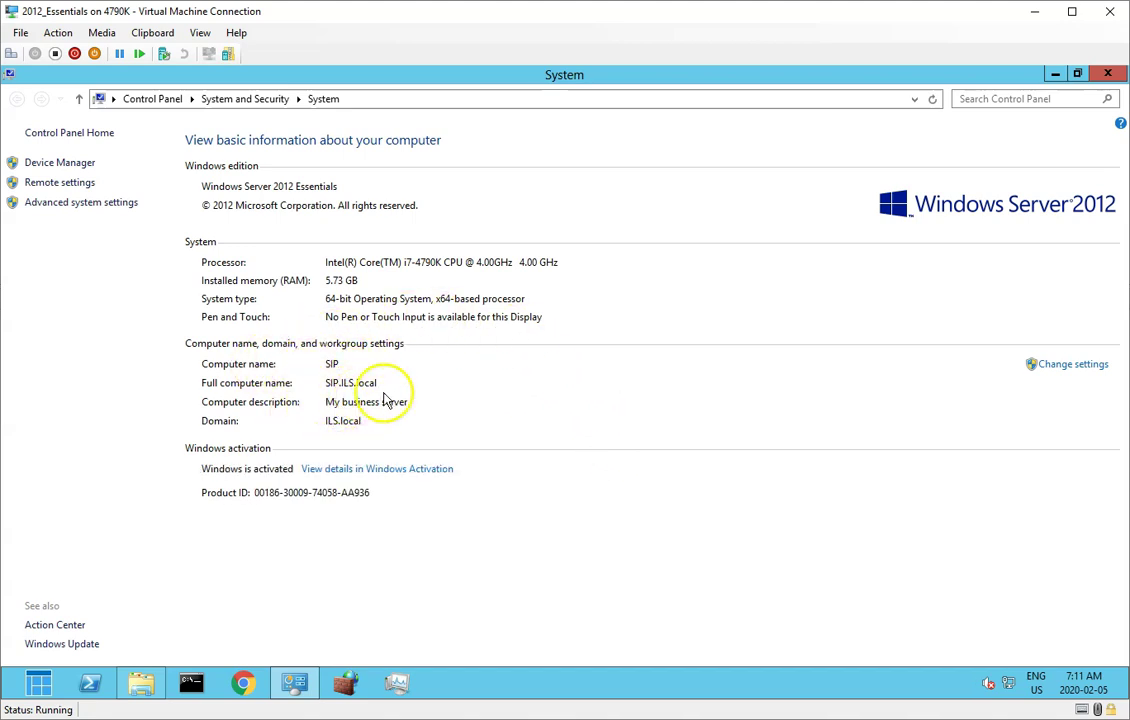
{"action": "left_click", "coordinate": [1087, 365]}
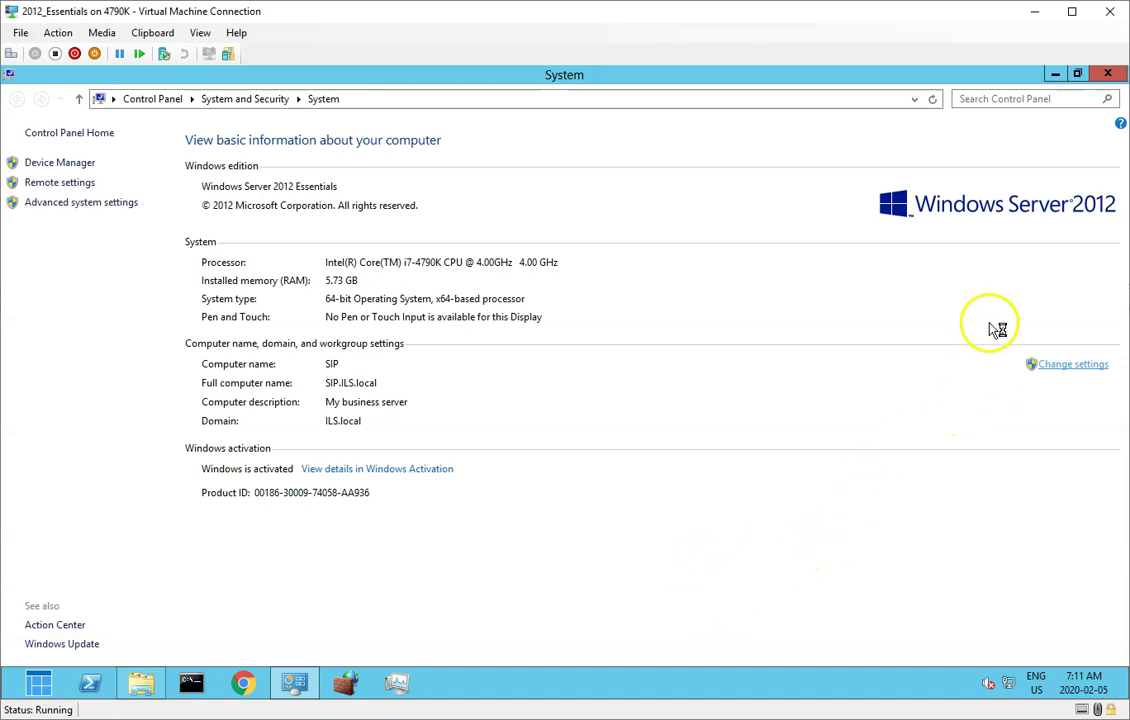
{"action": "mouse_move", "coordinate": [294, 683]}
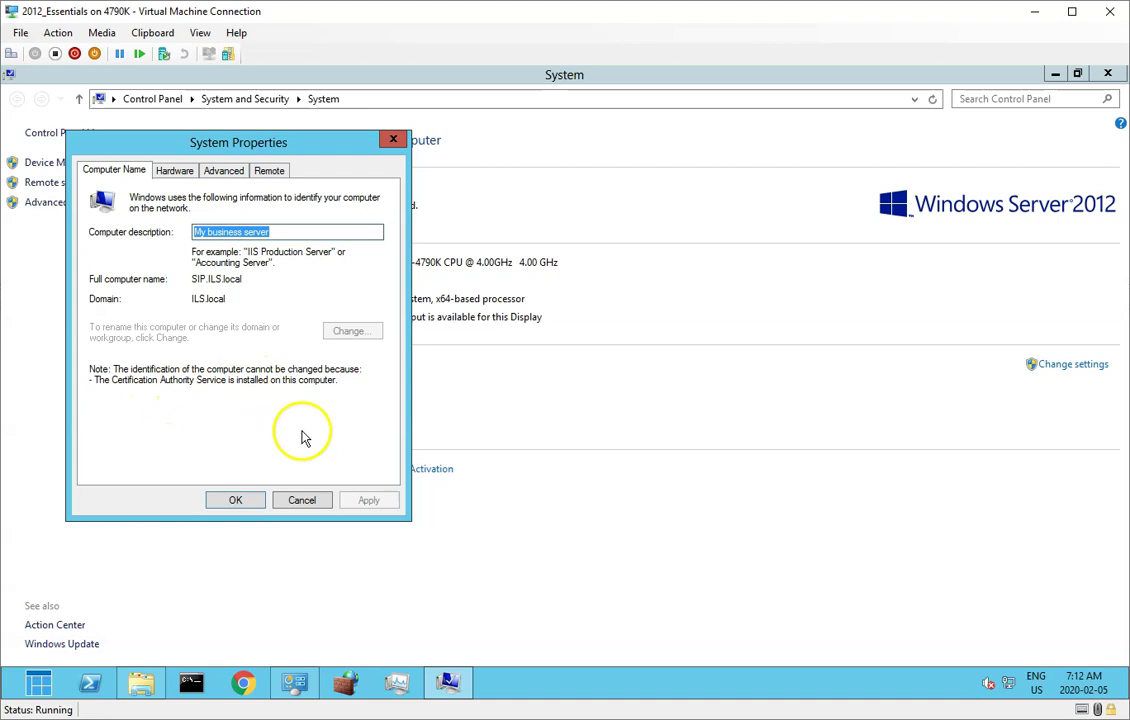
{"action": "left_click", "coordinate": [235, 500]}
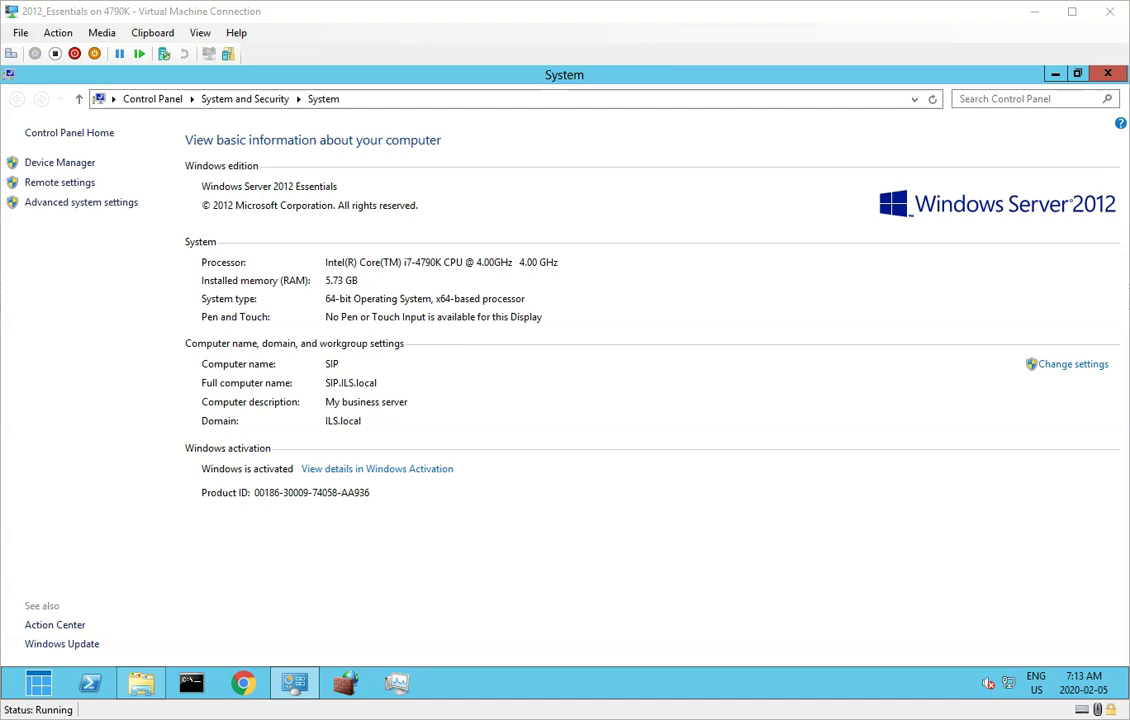
Step: Launch the Registry Editor and allow it to make changes to the computer
{"action": "right_click", "coordinate": [9, 696]}
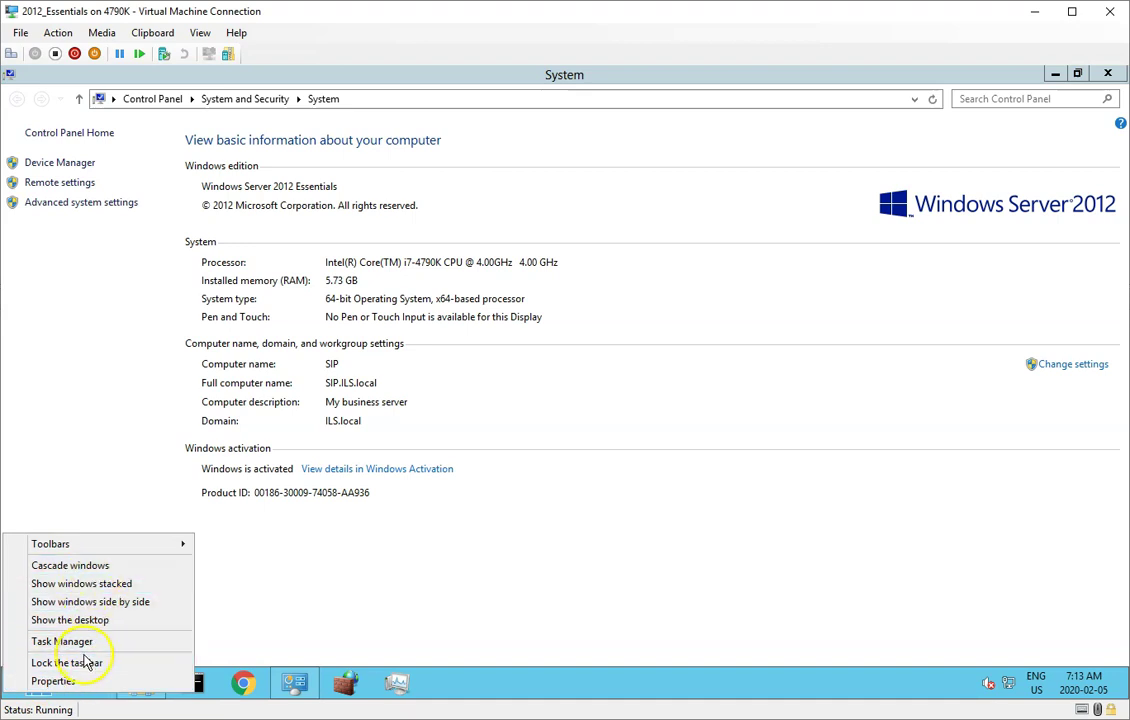
{"action": "right_click", "coordinate": [20, 688]}
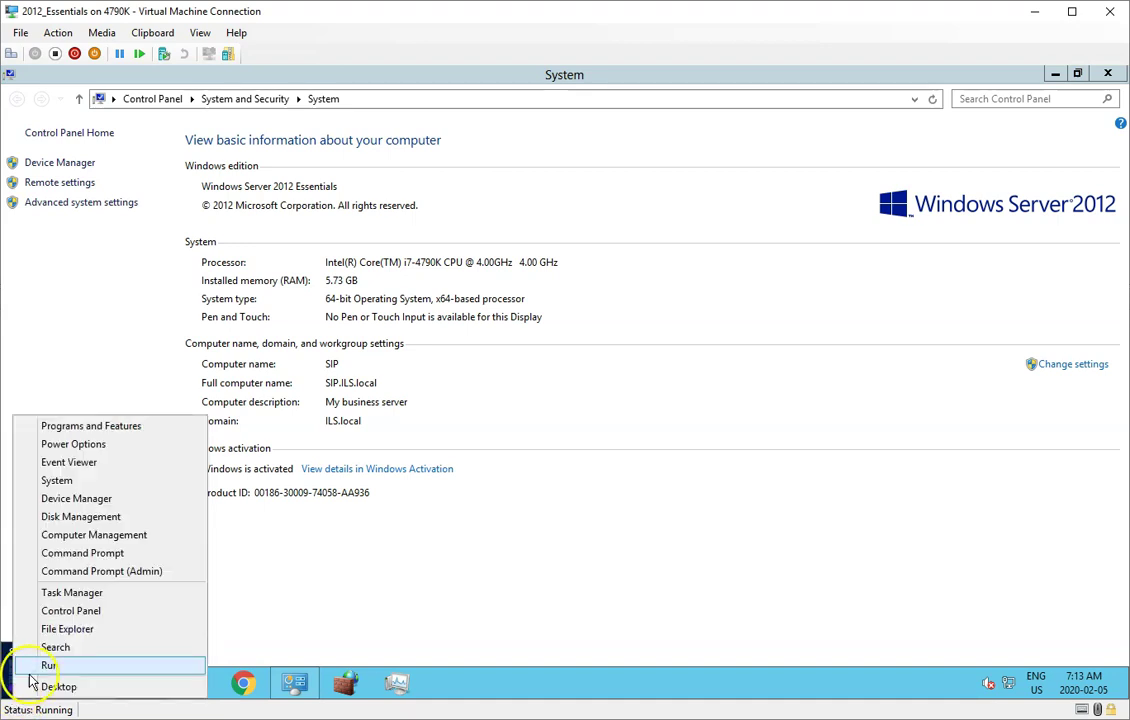
{"action": "left_click", "coordinate": [52, 665]}
{"action": "key", "text": "Return"}
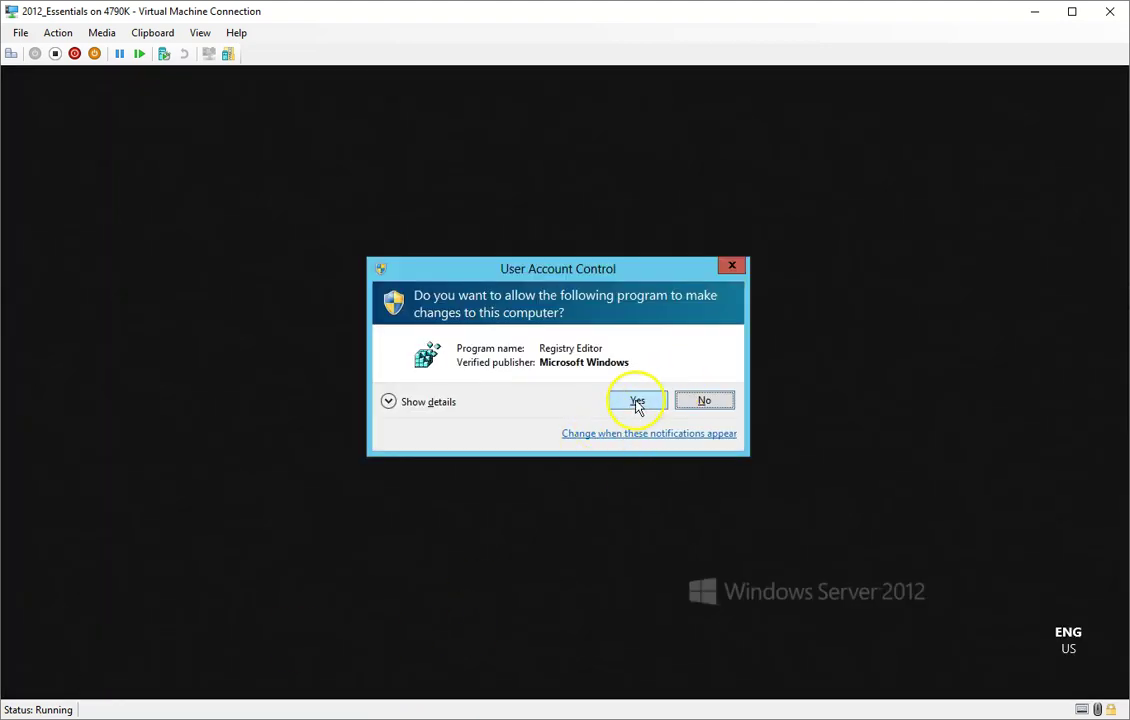
{"action": "left_click", "coordinate": [631, 406]}
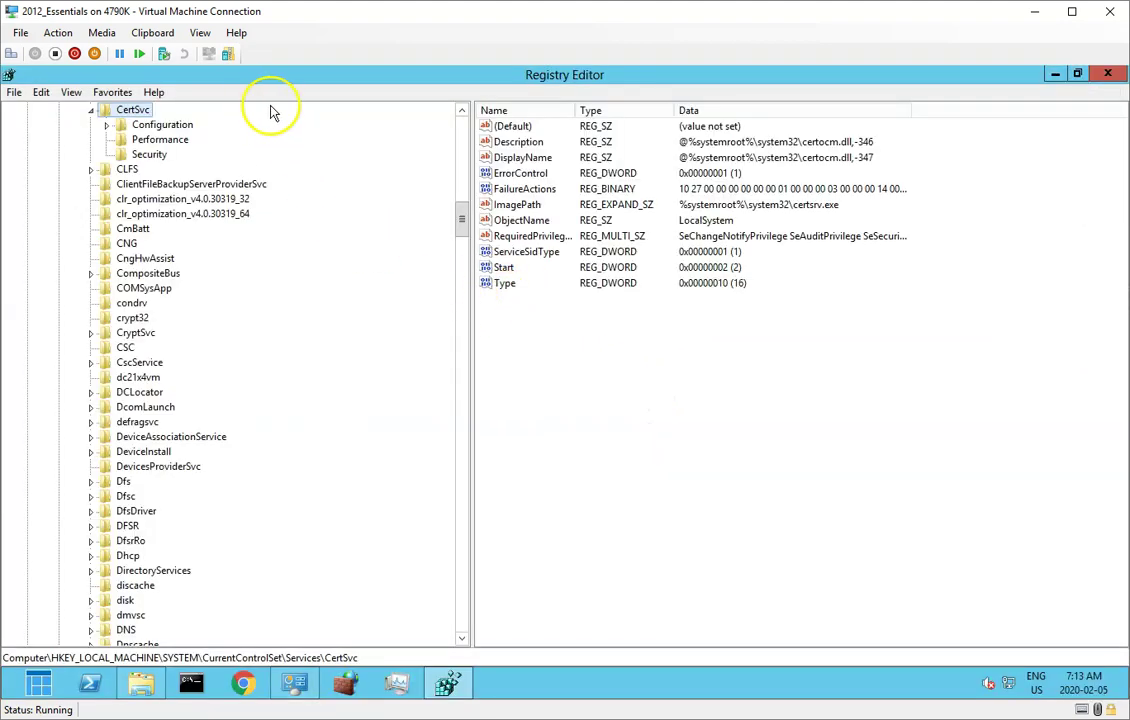
Step: Select the CertSvc registry key under HKEY_LOCAL_MACHINE\SYSTEM\CurrentControlSet\Services
{"action": "left_click_drag", "start_coordinate": [455, 235], "coordinate": [462, 96]}
{"action": "left_click", "coordinate": [103, 157]}
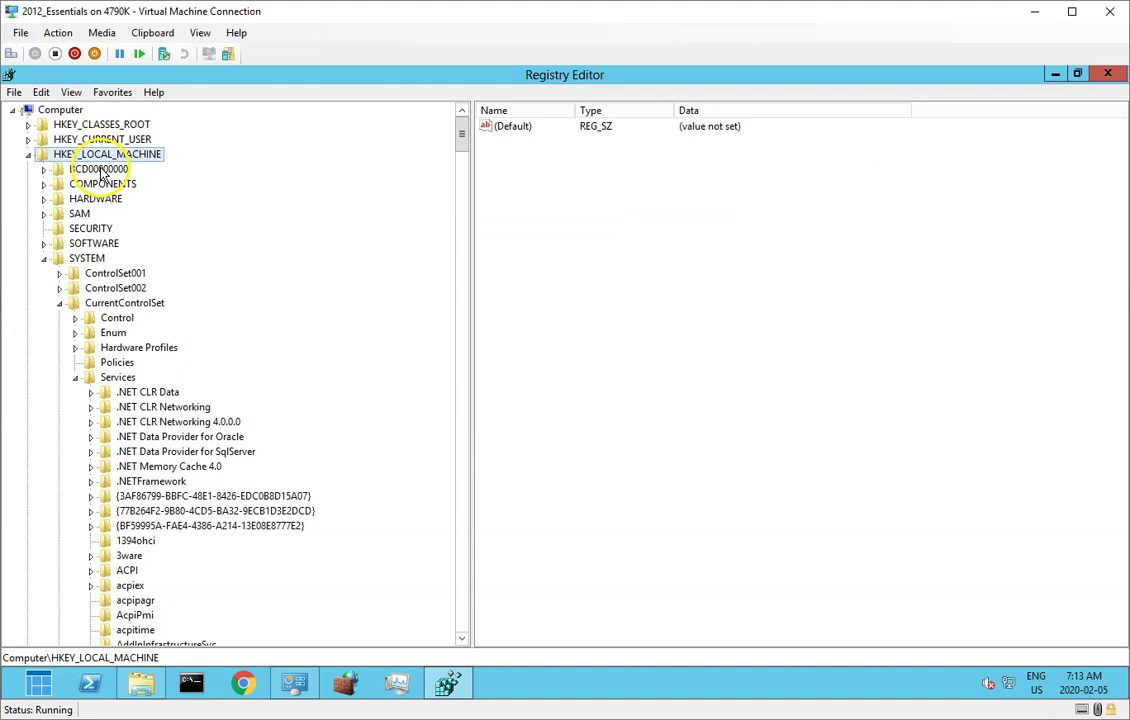
{"action": "left_click", "coordinate": [90, 259]}
{"action": "left_click", "coordinate": [150, 305]}
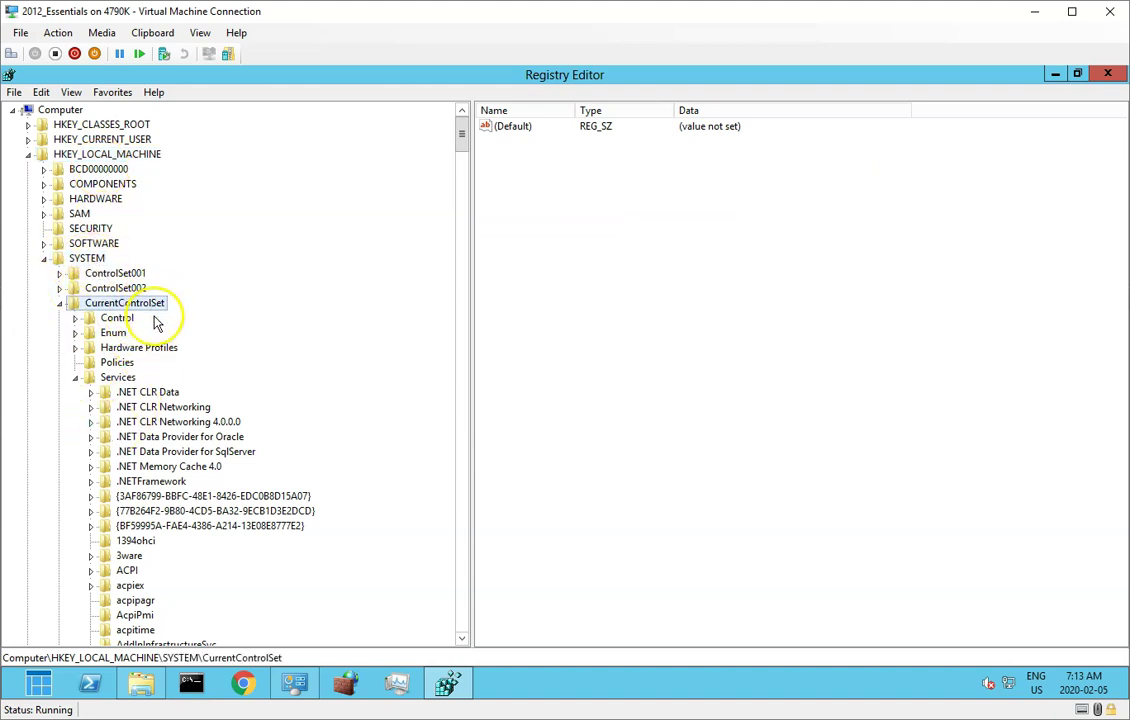
{"action": "left_click", "coordinate": [117, 378]}
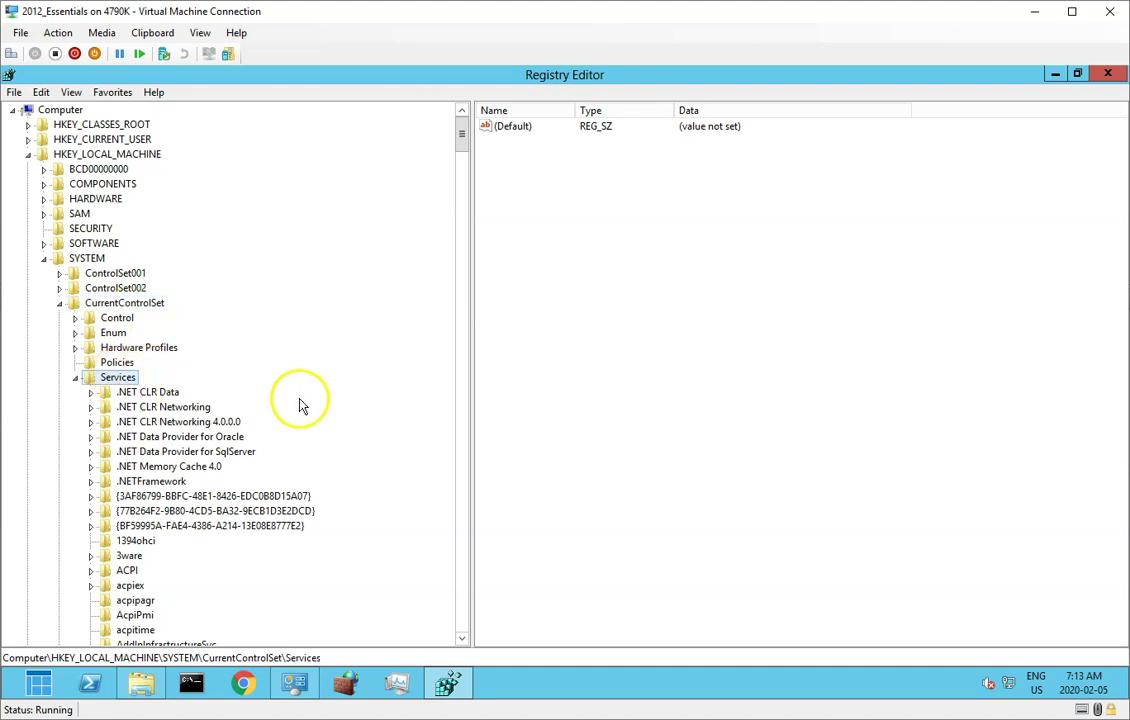
{"action": "scroll", "coordinate": [295, 415], "scroll_direction": "down", "scroll_amount": 4}
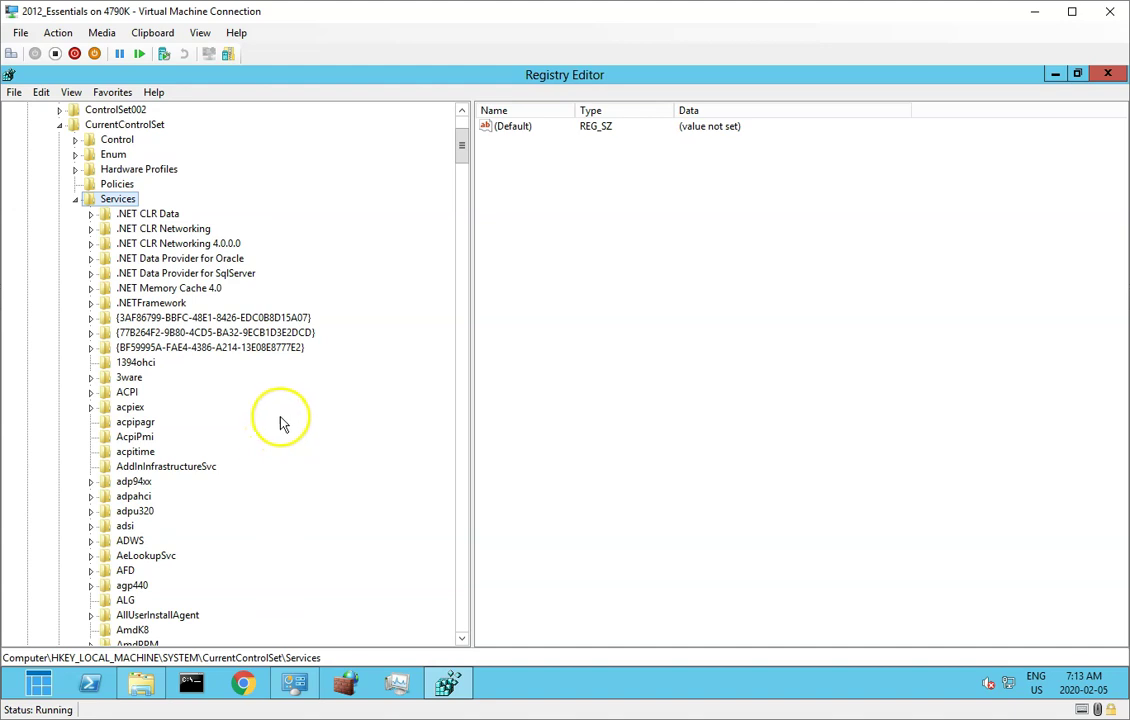
{"action": "scroll", "coordinate": [285, 419], "scroll_direction": "down", "scroll_amount": 18}
{"action": "scroll", "coordinate": [258, 449], "scroll_direction": "down", "scroll_amount": 7}
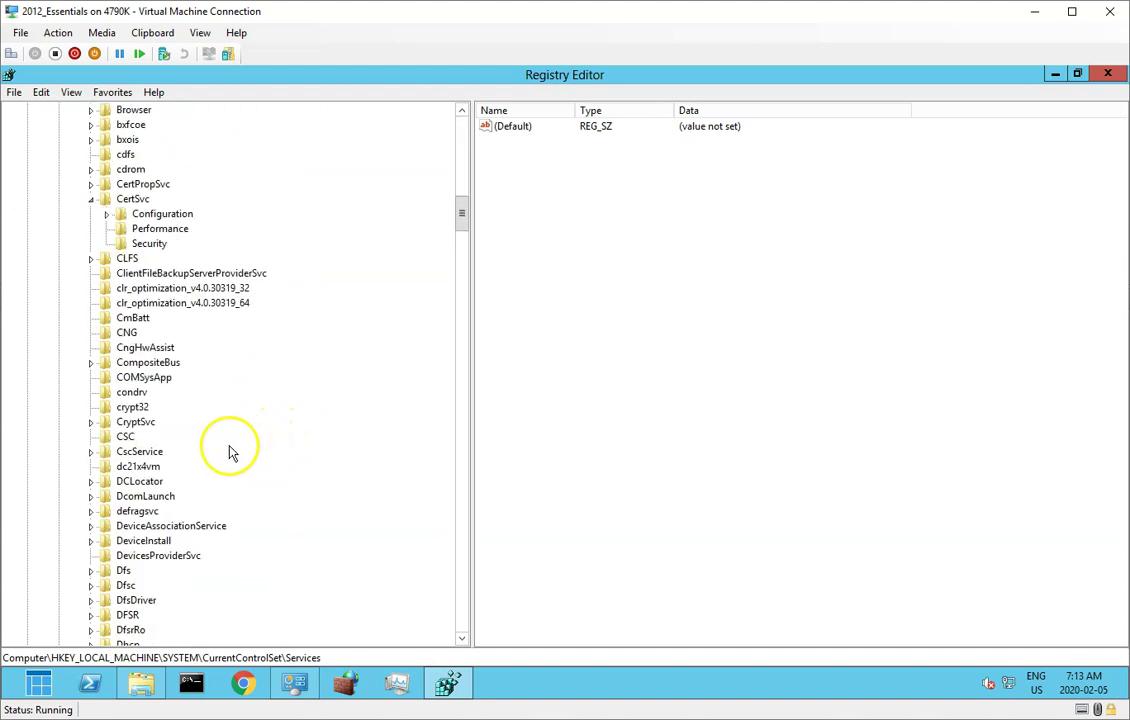
{"action": "left_click", "coordinate": [132, 199]}
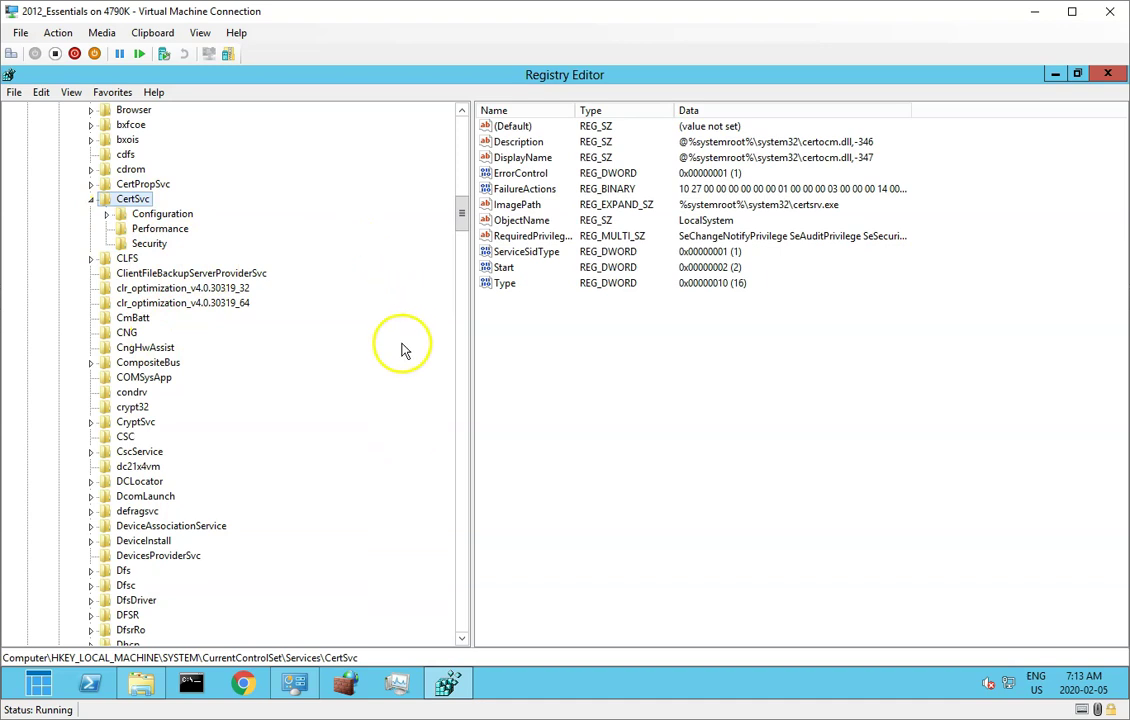
Step: Export the CertSvc key as a registration file named CertSvc in the Documents library
{"action": "right_click", "coordinate": [131, 201]}
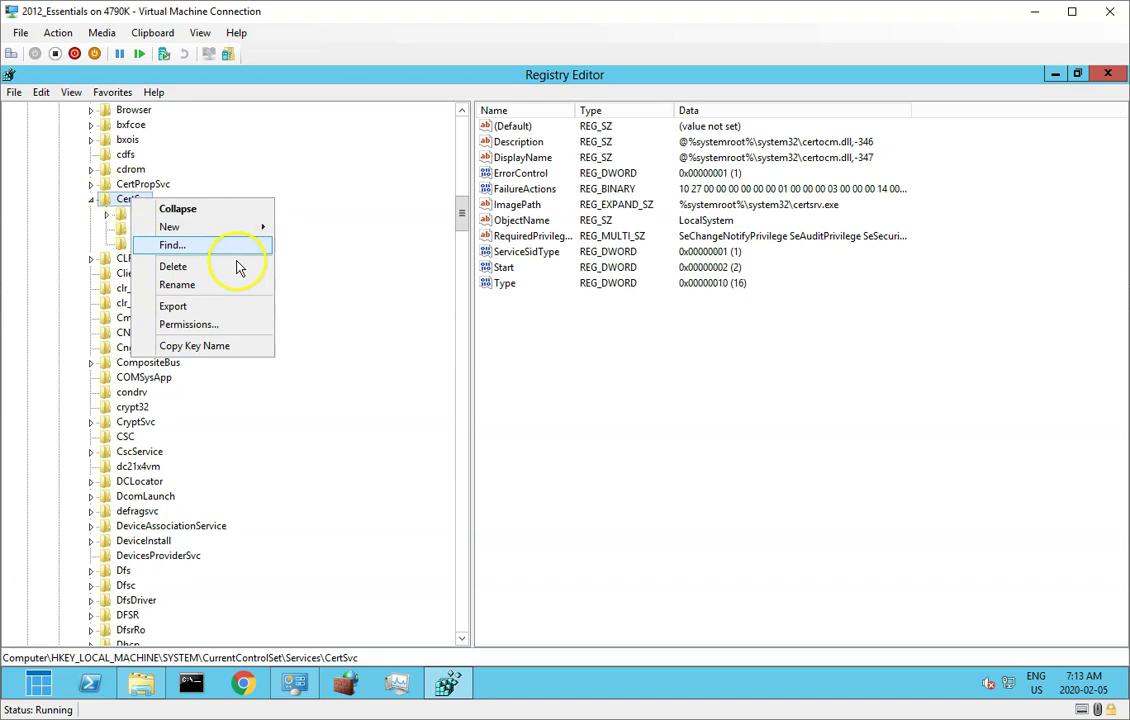
{"action": "left_click", "coordinate": [221, 307]}
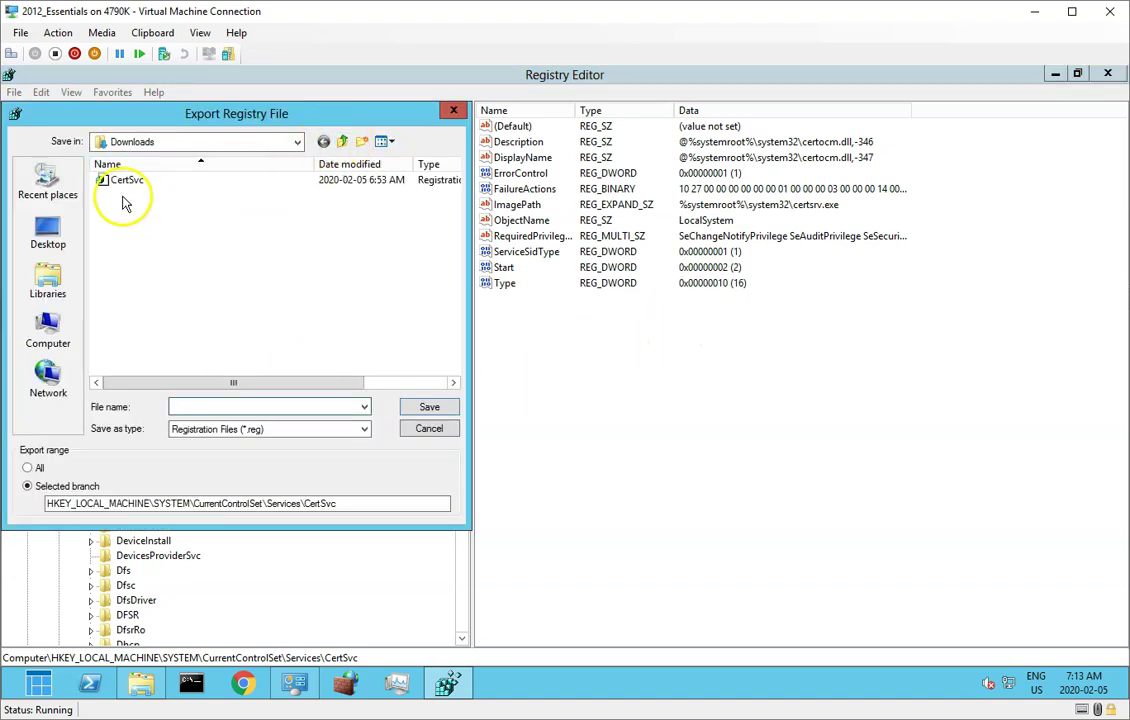
{"action": "left_click", "coordinate": [32, 332]}
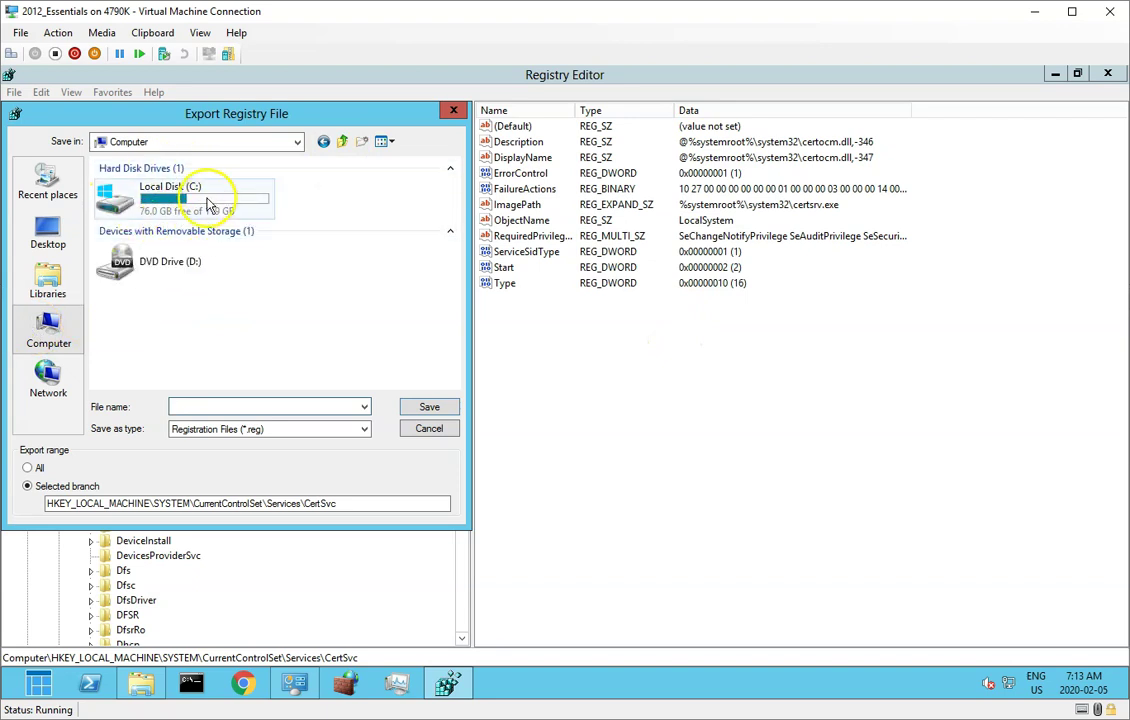
{"action": "left_click", "coordinate": [58, 290]}
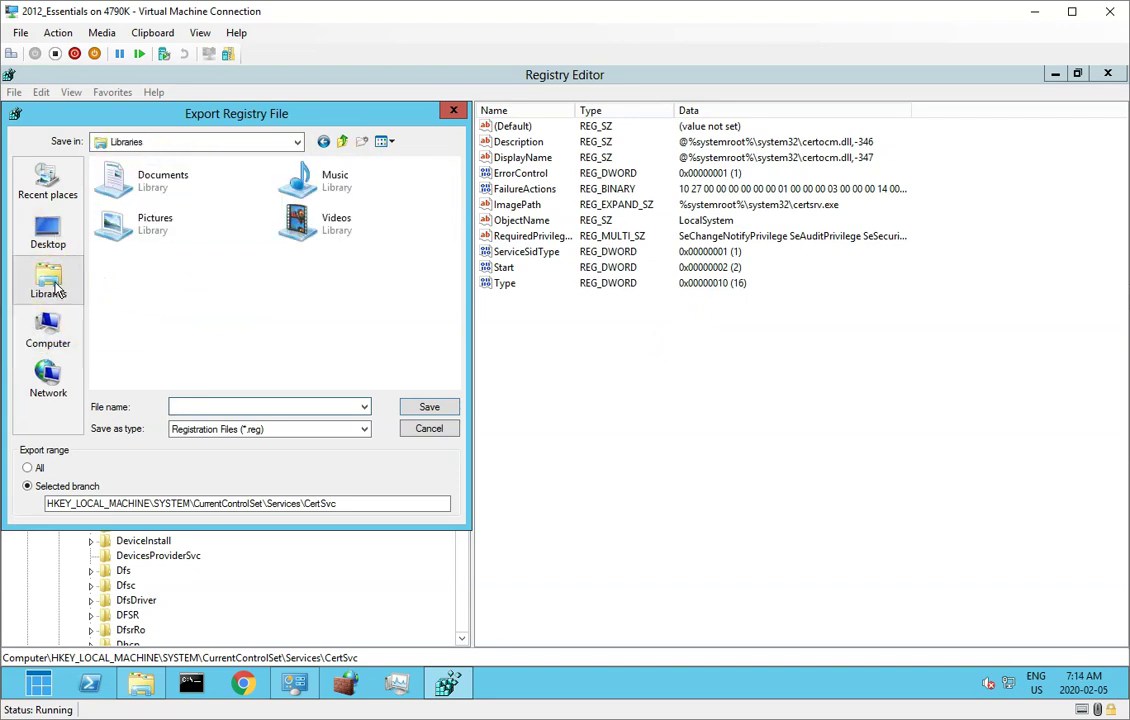
{"action": "double_click", "coordinate": [180, 178]}
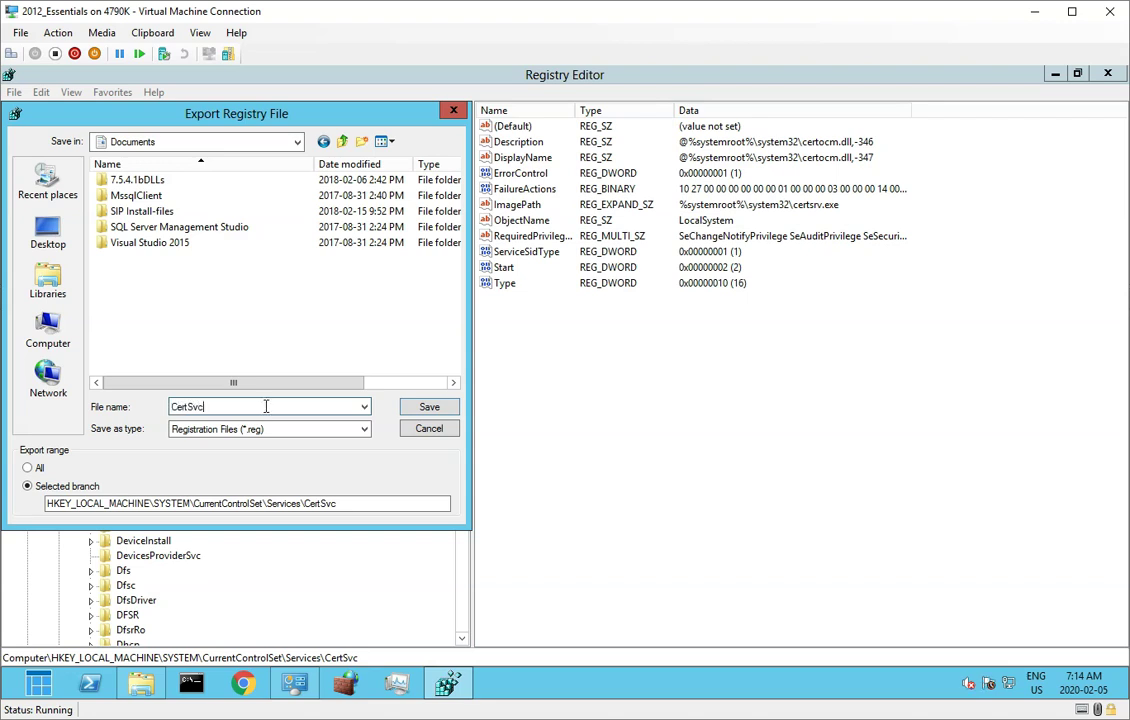
{"action": "left_click", "coordinate": [429, 412]}
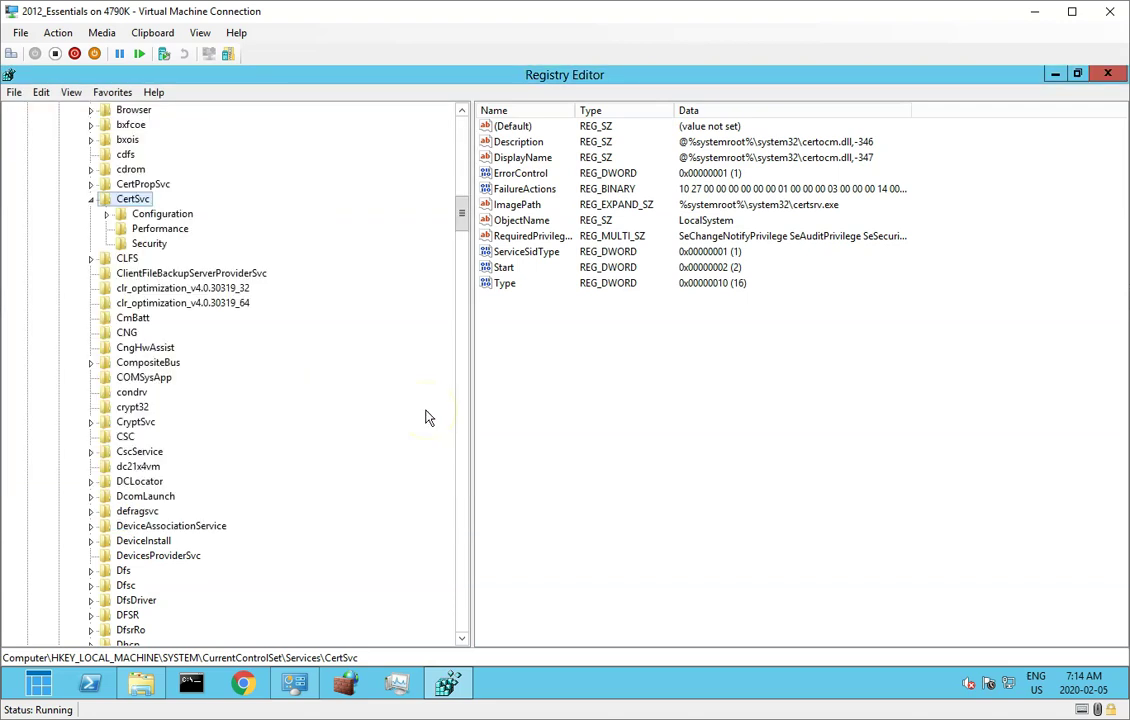
Step: Review the groups and users in the CertSvc key's permissions, leaving them as they are
{"action": "right_click", "coordinate": [139, 204]}
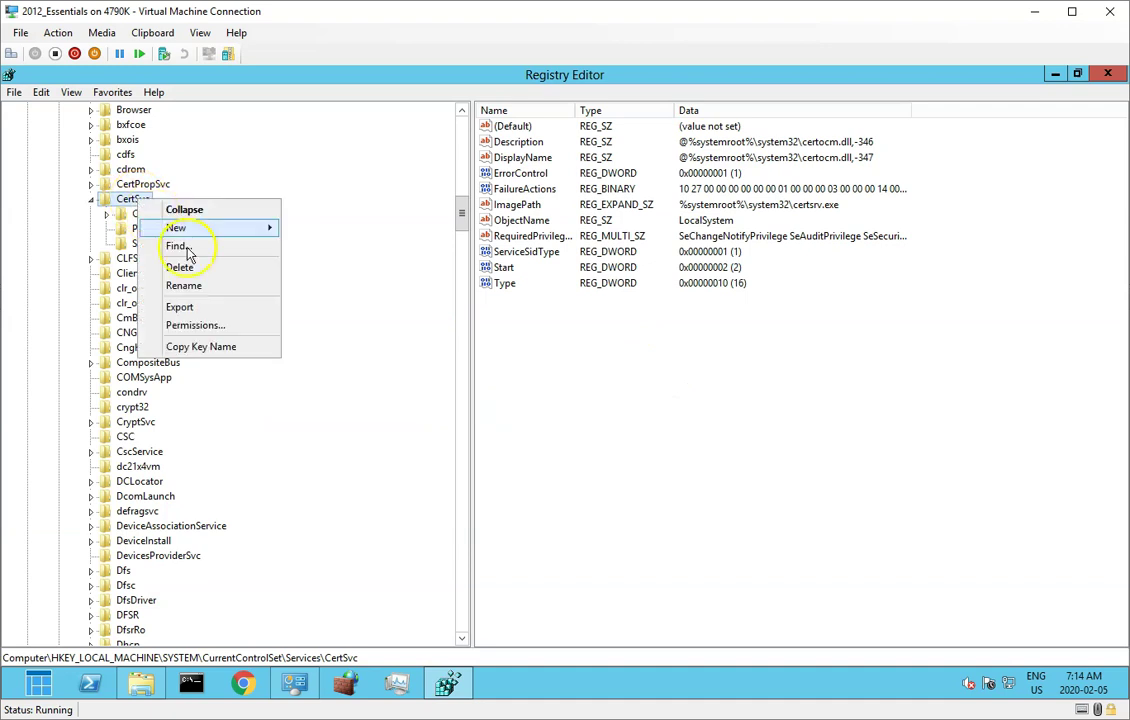
{"action": "left_click", "coordinate": [197, 326]}
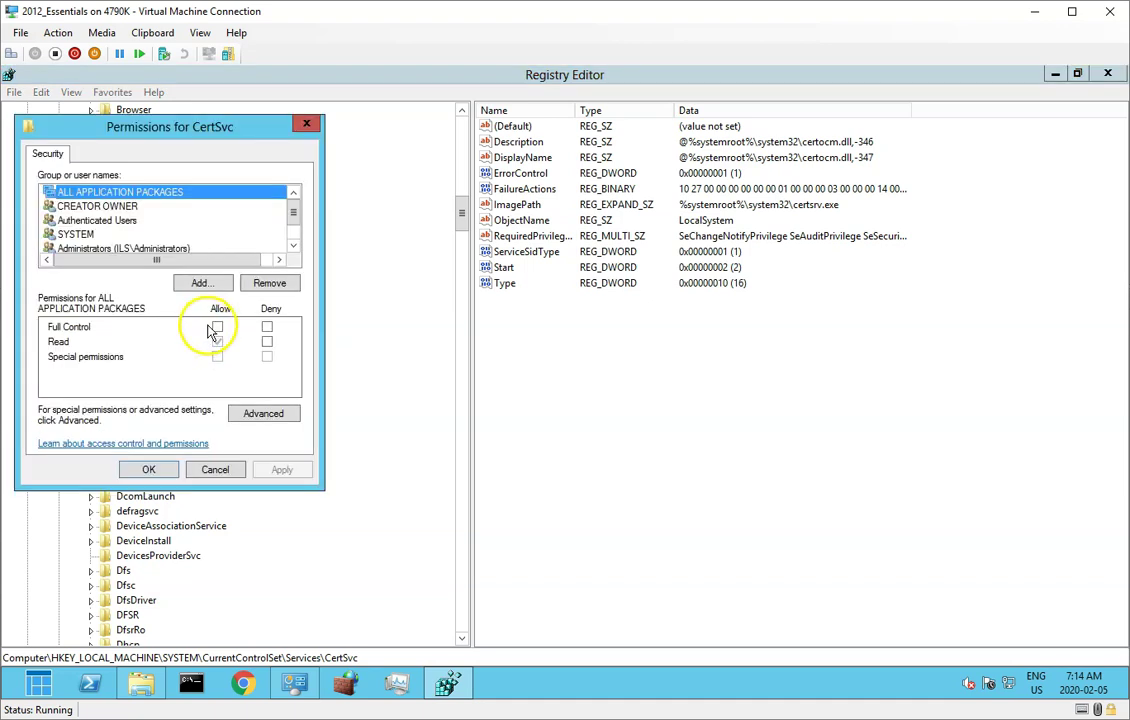
{"action": "left_click", "coordinate": [293, 245]}
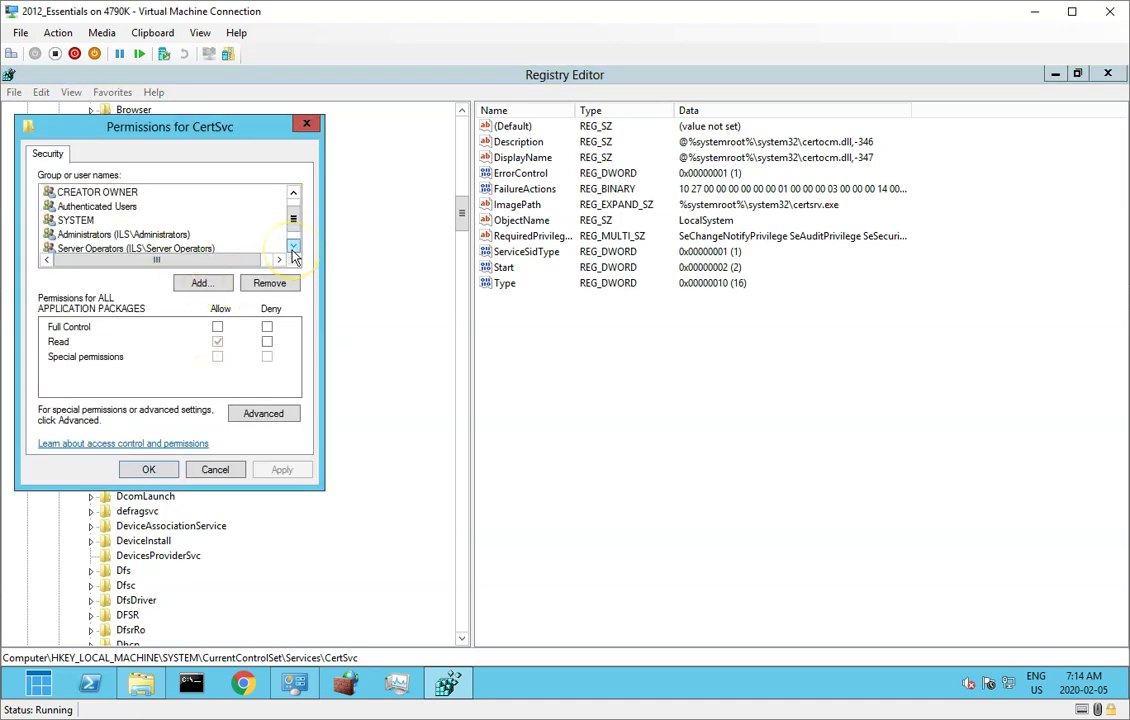
{"action": "left_click", "coordinate": [215, 470]}
Step: Delete the CertSvc key from the registry and close the Registry Editor
{"action": "right_click", "coordinate": [144, 201]}
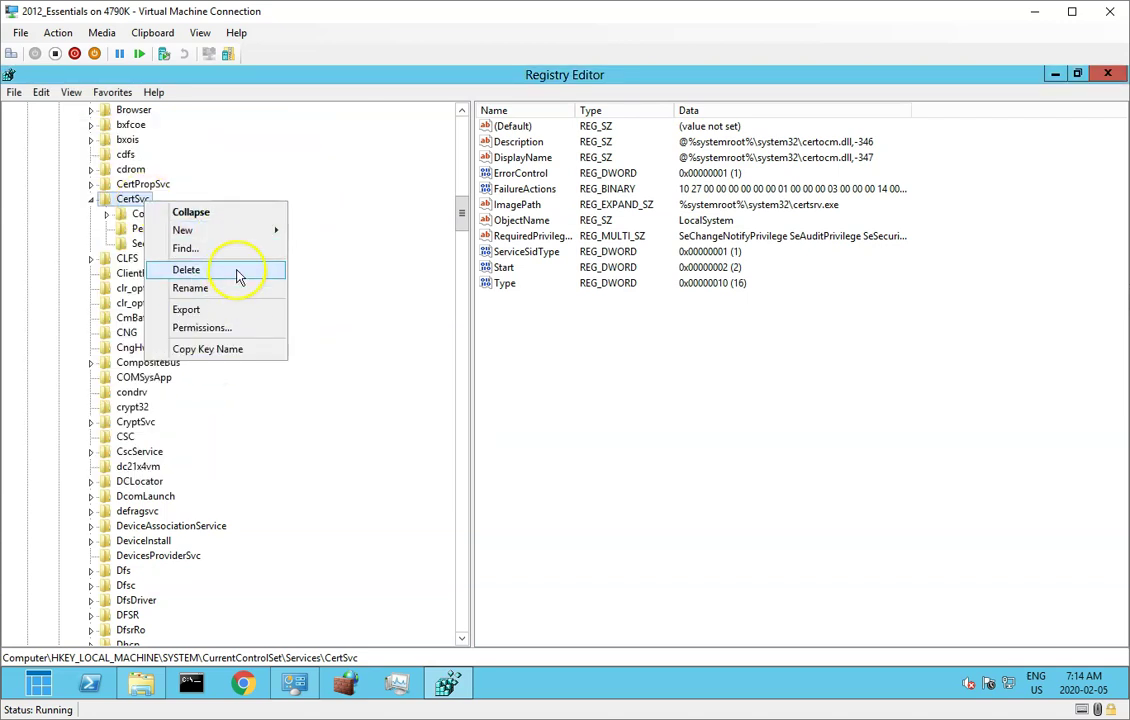
{"action": "left_click", "coordinate": [238, 277]}
{"action": "left_click", "coordinate": [637, 377]}
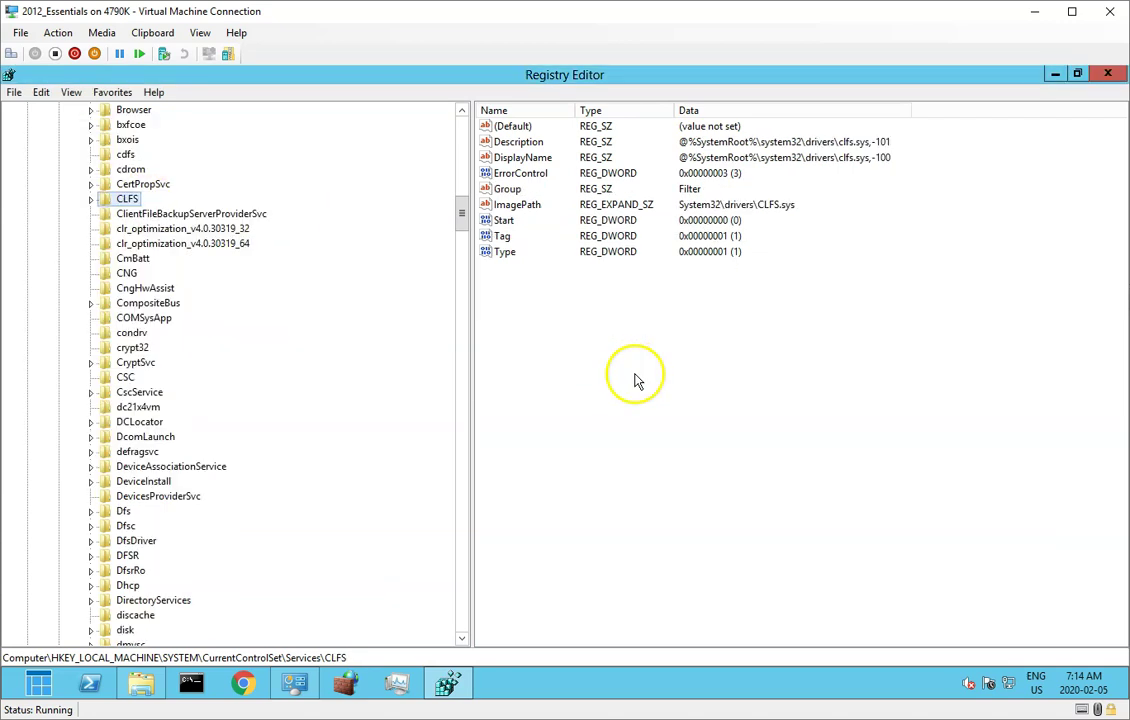
{"action": "left_click", "coordinate": [1106, 77]}
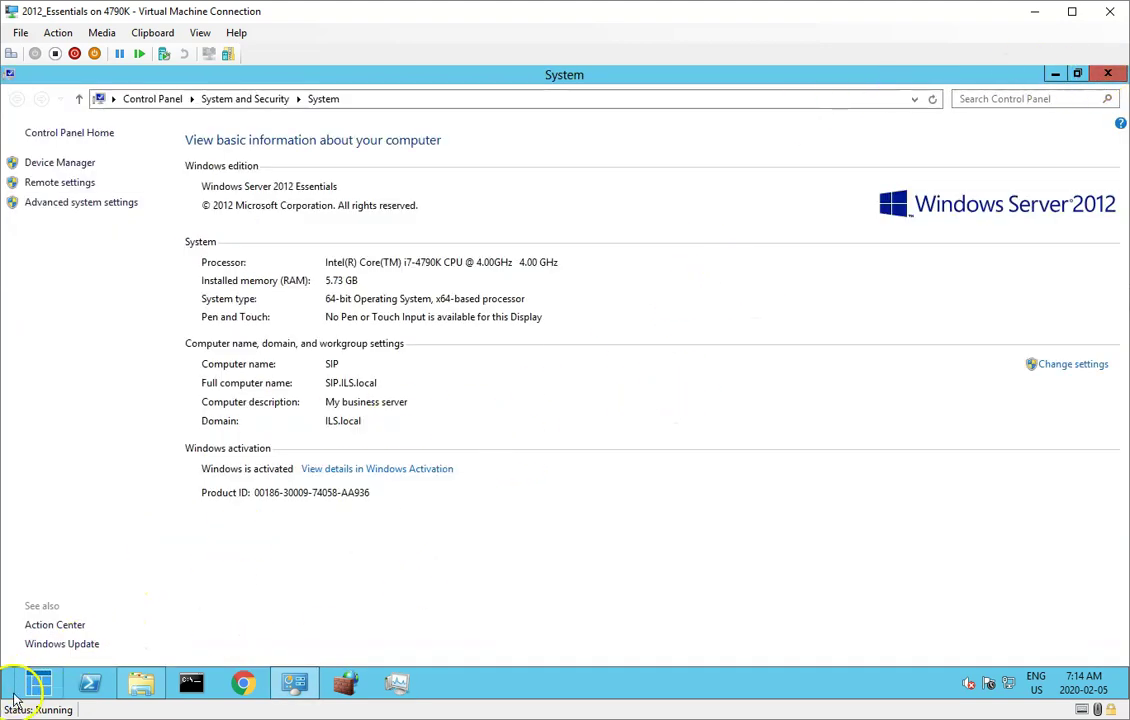
{"action": "mouse_move", "coordinate": [10, 700]}
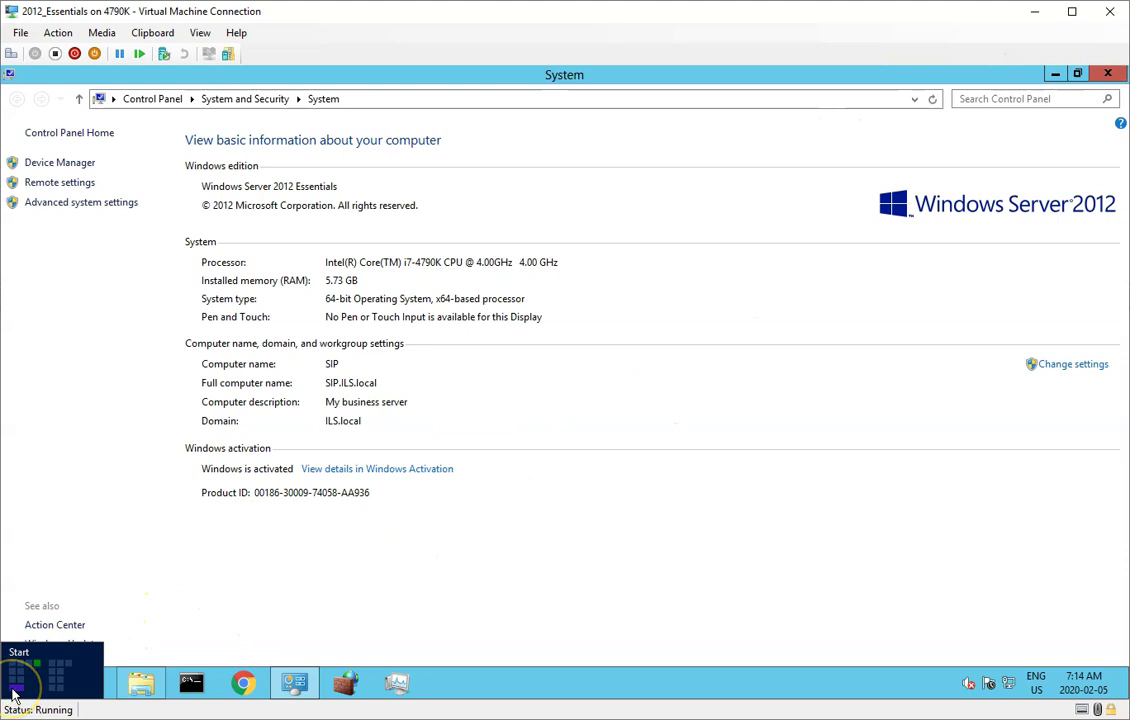
{"action": "left_click", "coordinate": [14, 694]}
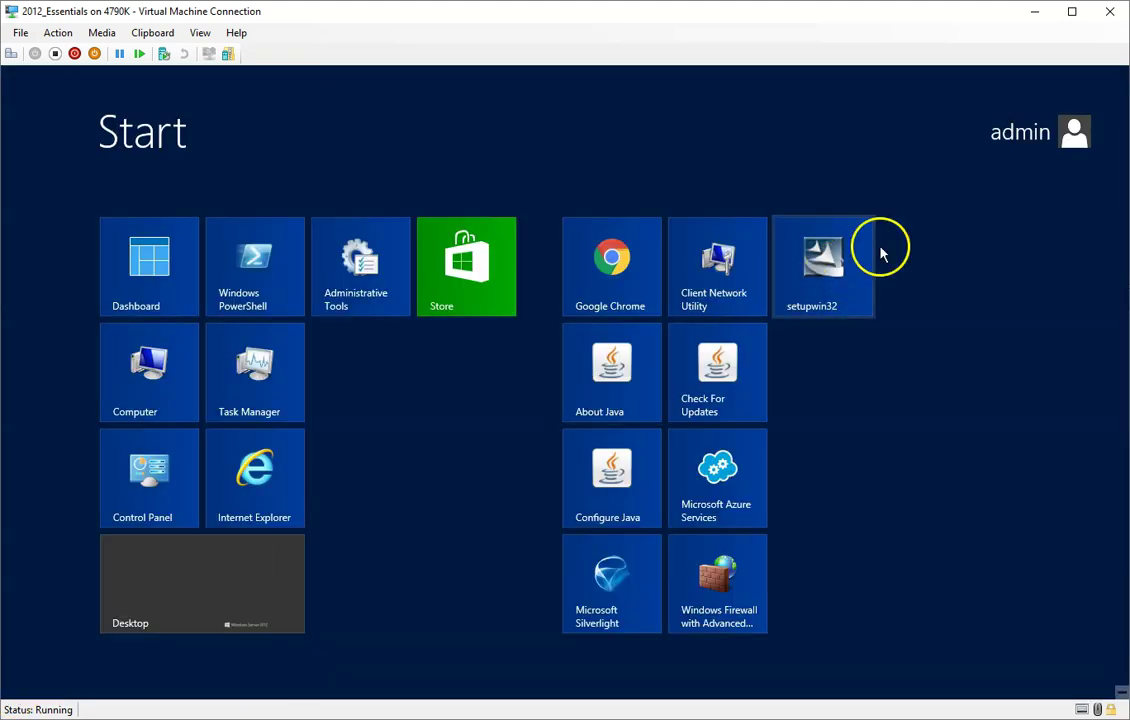
{"action": "left_click", "coordinate": [1075, 131]}
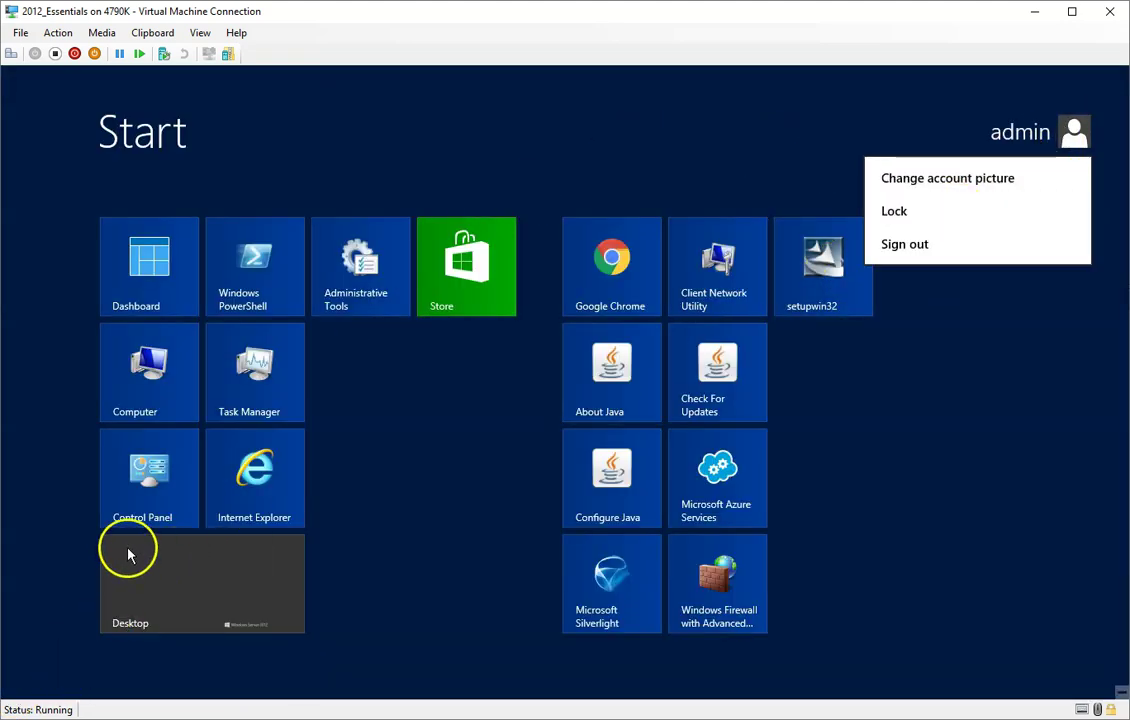
{"action": "left_click", "coordinate": [126, 598]}
{"action": "left_click", "coordinate": [128, 610]}
Step: Shut down the server from PowerShell with "shutdown -p" and start the 2012_Essentials virtual machine again
{"action": "left_click", "coordinate": [100, 686]}
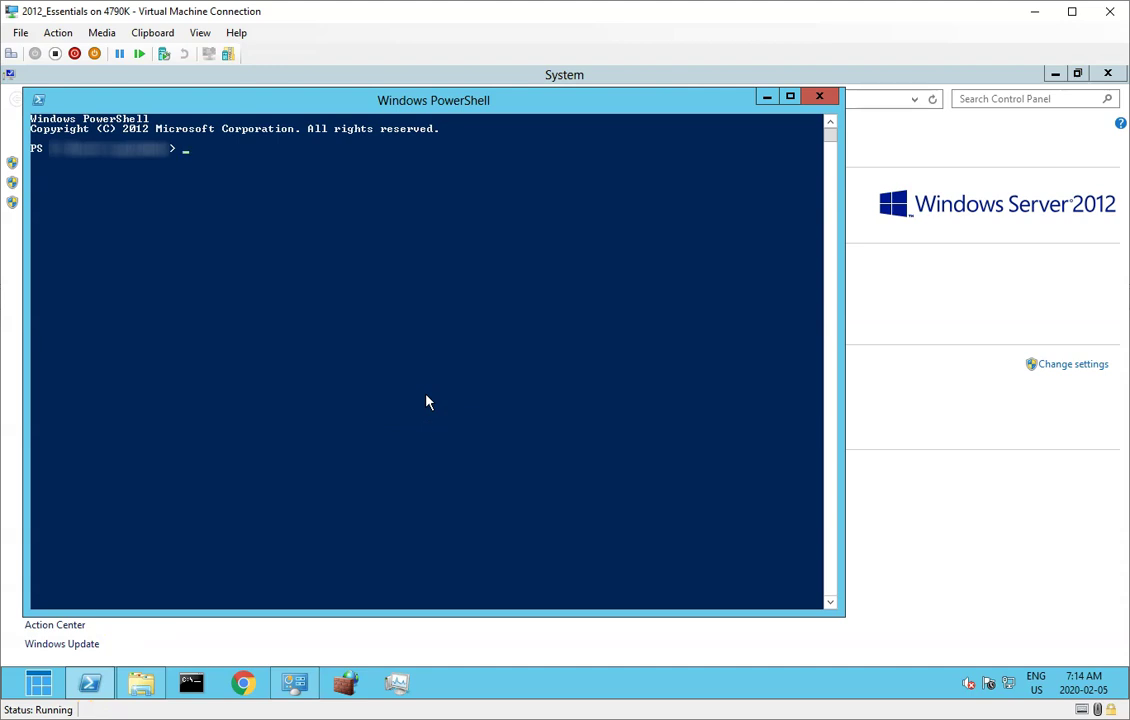
{"action": "type", "text": "shutdown -p"}
{"action": "key", "text": "Return"}
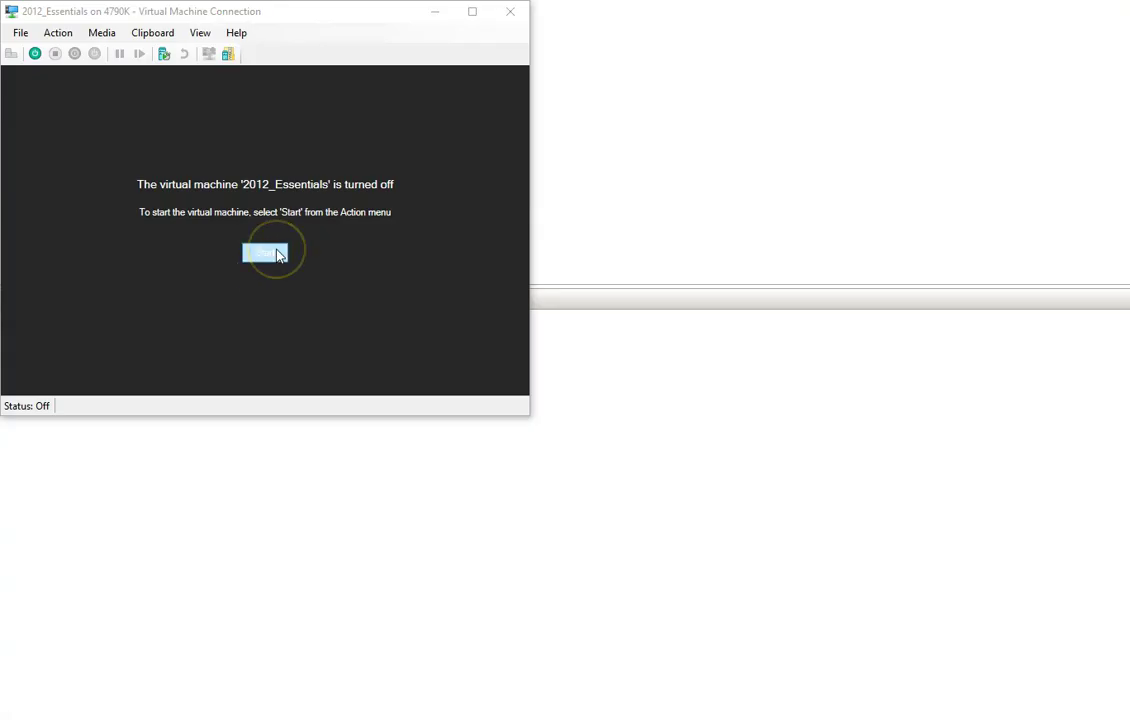
{"action": "left_click", "coordinate": [265, 253]}
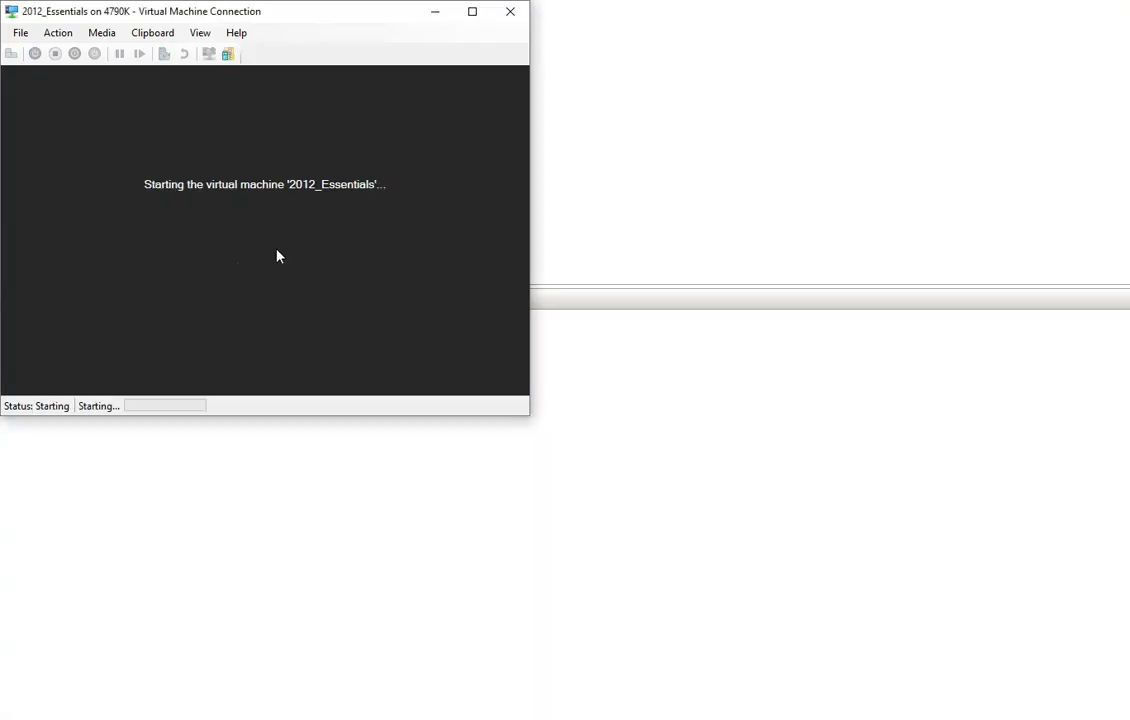